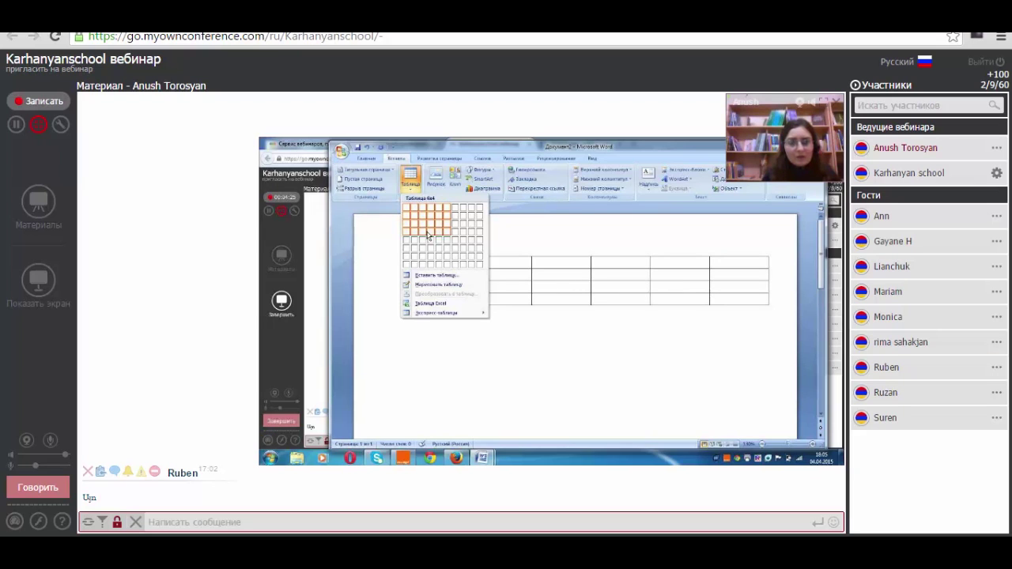
Insert a table with six columns and four rows, and bring its document window back to the front.
click(427, 235)
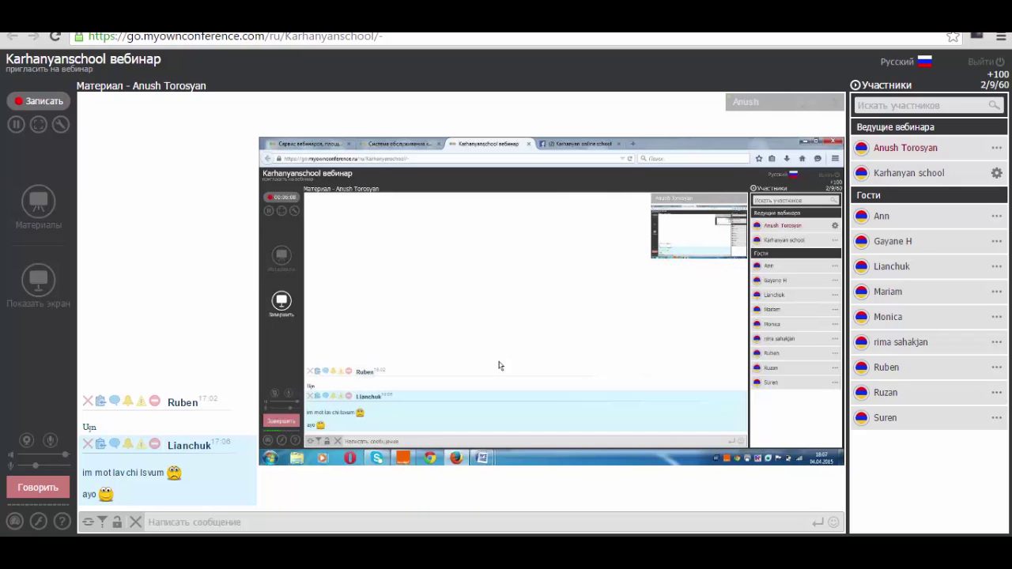
mouse_move(484, 459)
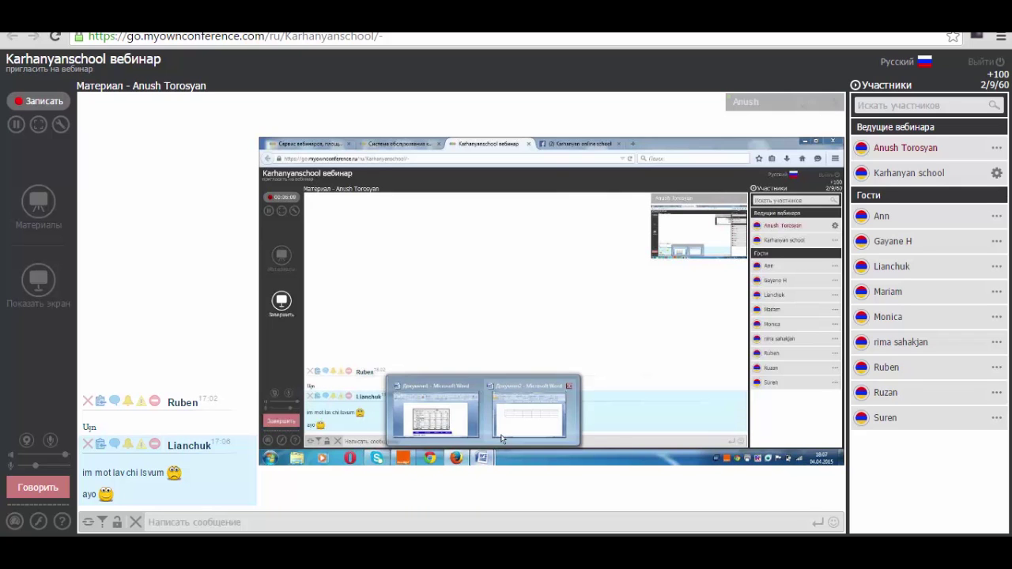
click(501, 427)
double_click(435, 145)
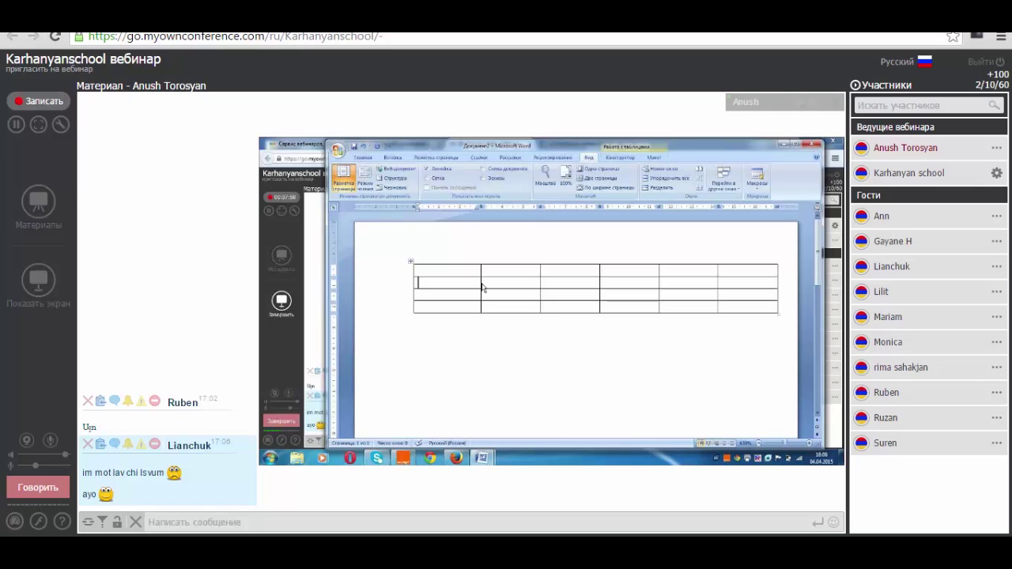
Widen the table's first column and increase the heights of its first two rows.
mouse_move(483, 288)
mouse_down()
mouse_move(514, 291)
mouse_move(499, 293)
mouse_up()
drag(425, 278, 441, 313)
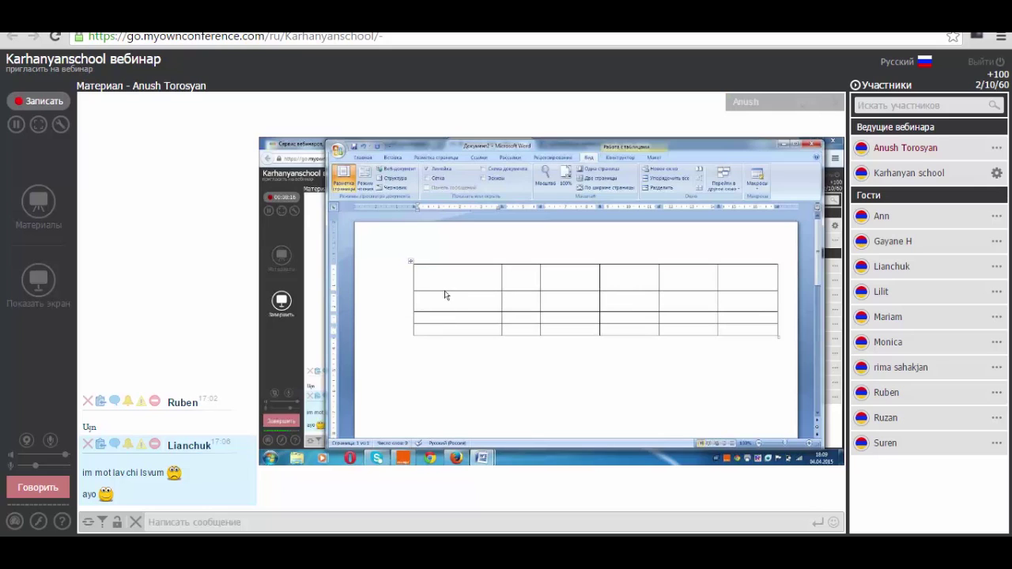
click(445, 295)
Enter the headings Ազգանուն, Անուն and Հայրանուն in the first three cells of the table's top row.
click(429, 269)
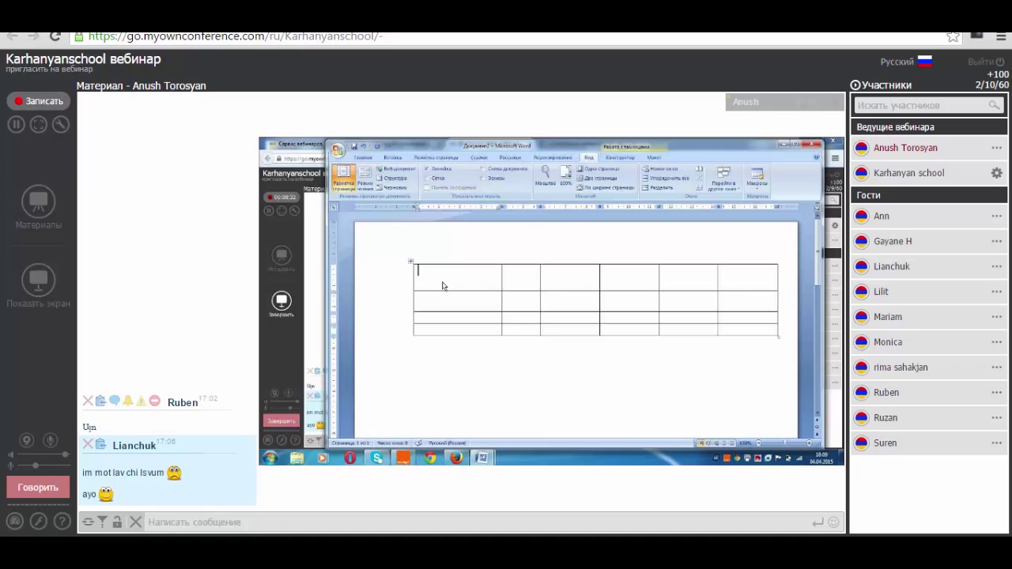
text(Աղղ)
key(alt+shift)
text(անուն)
click(522, 279)
text(Սնուն)
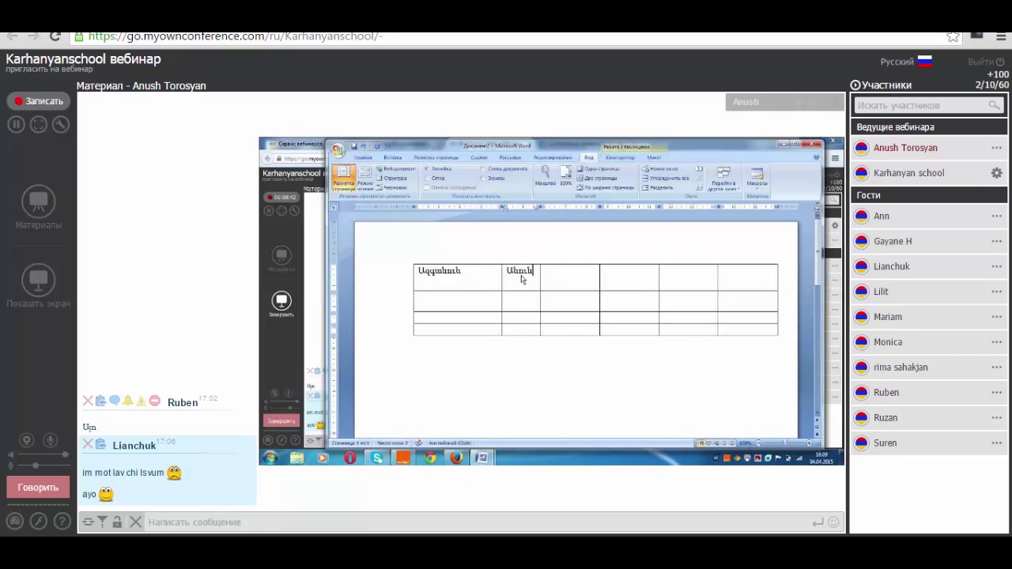
click(565, 279)
text(Հայրանուն)
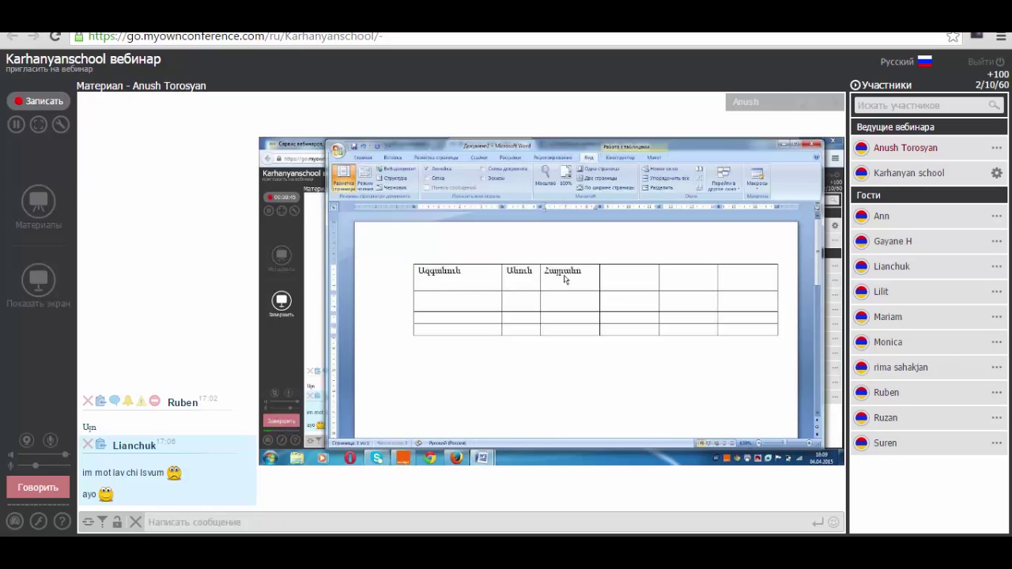
click(467, 288)
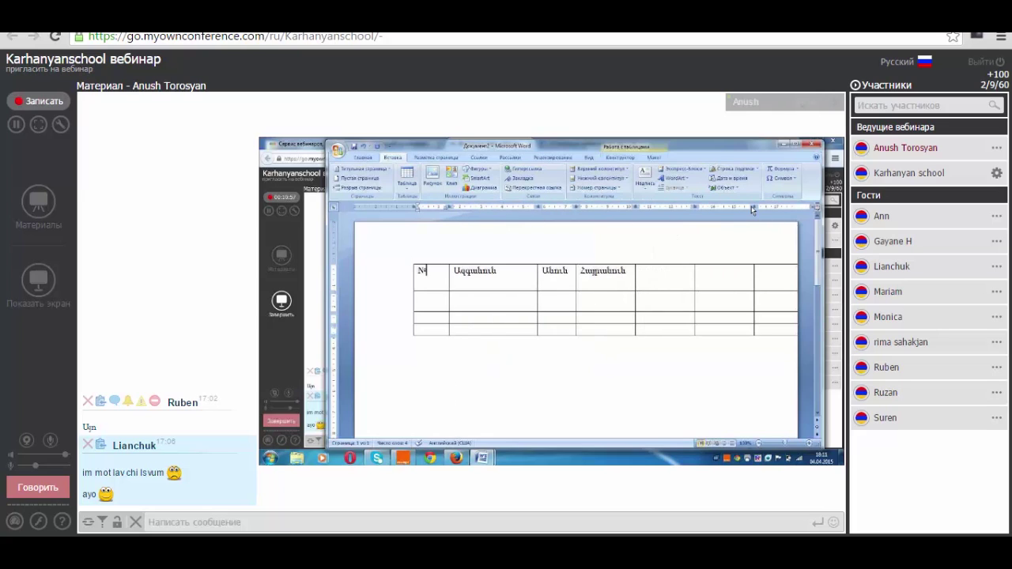
click(475, 307)
key(alt+shift)
drag(536, 145, 560, 147)
double_click(560, 147)
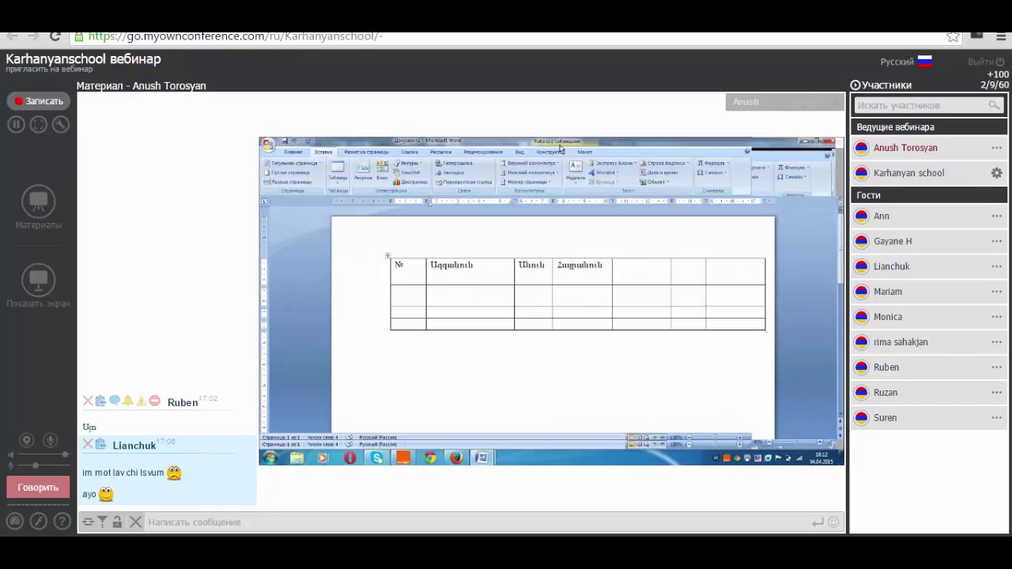
click(819, 145)
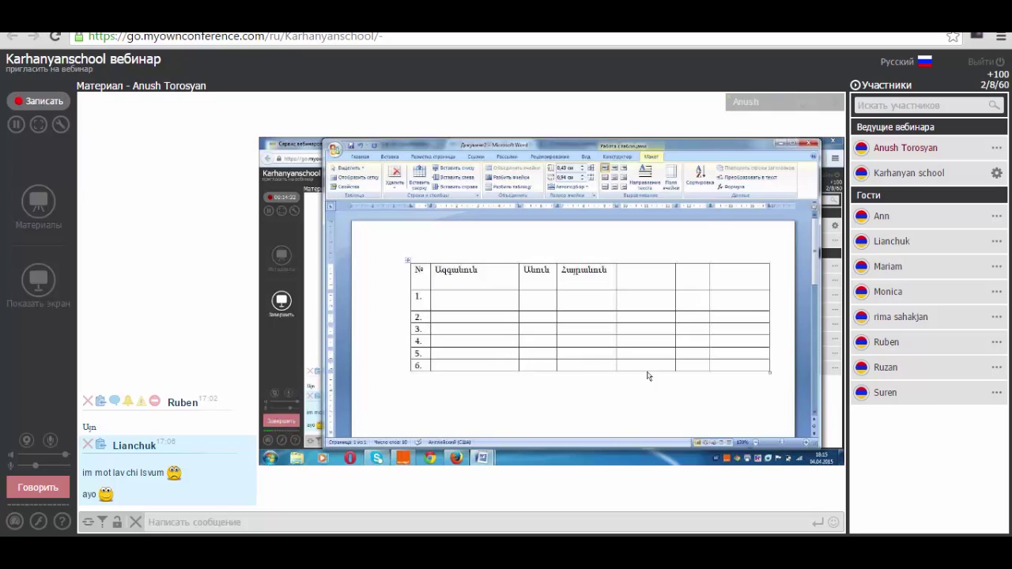
Append three more rows to the end of the numbered table, extending it to row 9.
click(728, 368)
key(Tab)
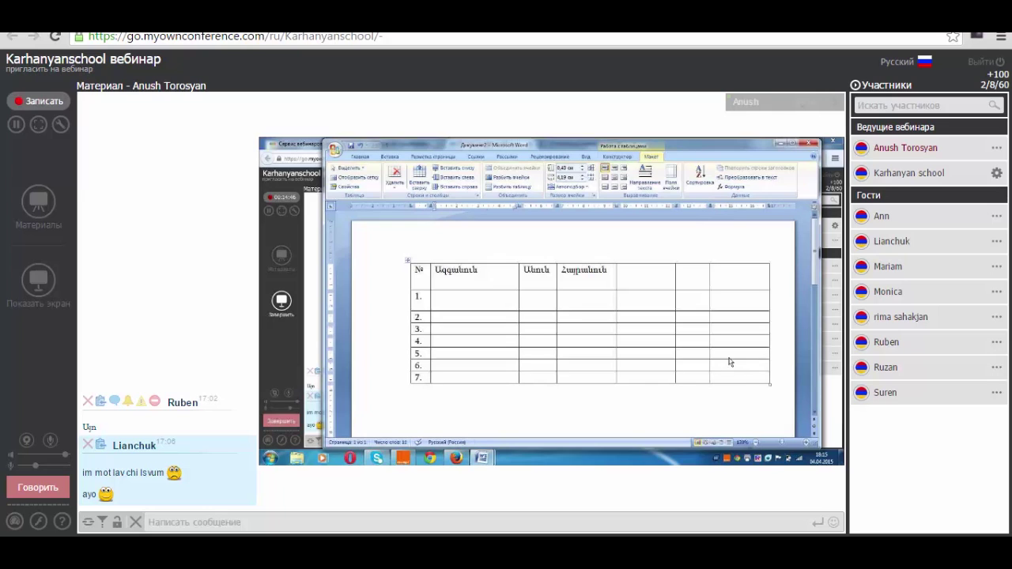
click(715, 374)
key(Tab)
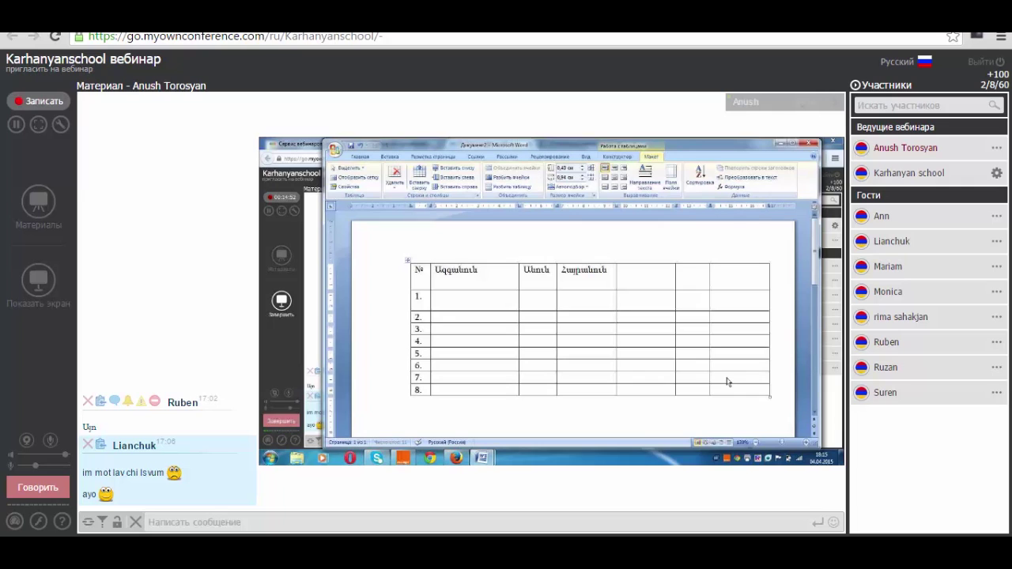
key(Tab)
key(alt+shift)
key(Tab)
key(Tab)
key(Tab)
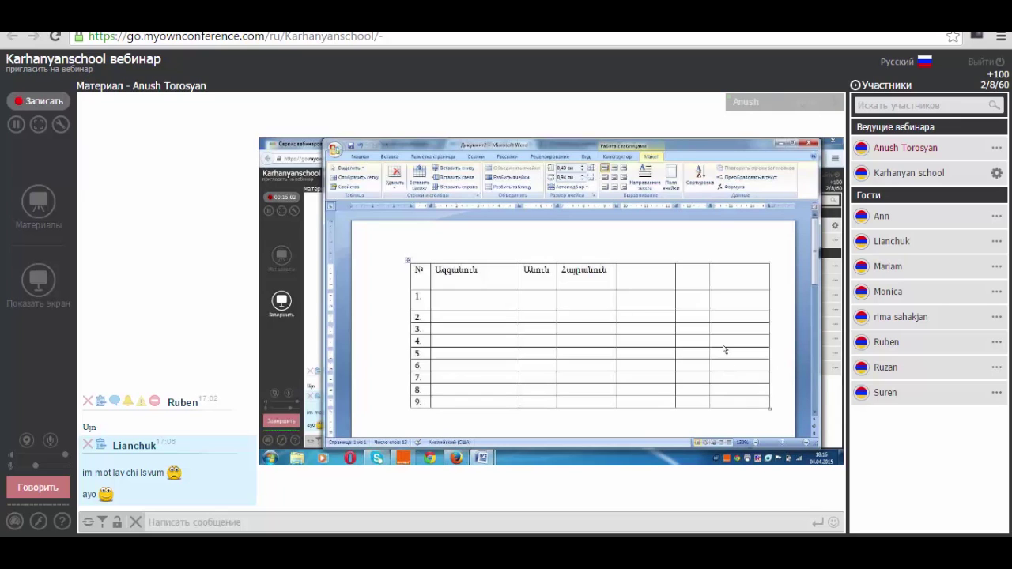
Select the whole Անուն column from its heading down to row 9.
drag(539, 144, 556, 144)
drag(556, 144, 537, 148)
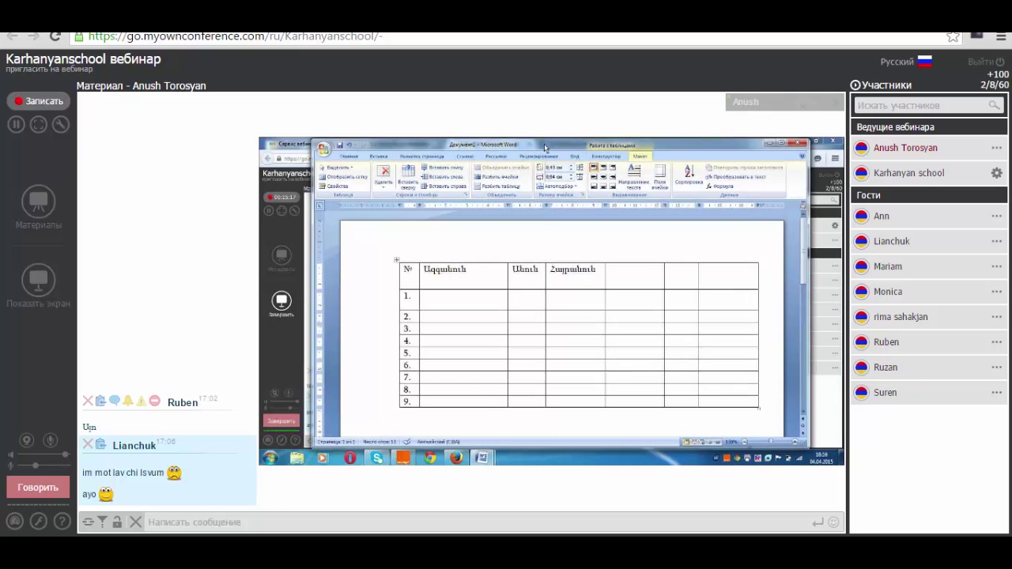
click(534, 278)
key(shift+Down)
key(shift+Down)
key(shift+Down)
key(shift+Down)
key(shift+Down)
key(shift+Down)
key(shift+Down)
key(shift+Down)
key(shift+Down)
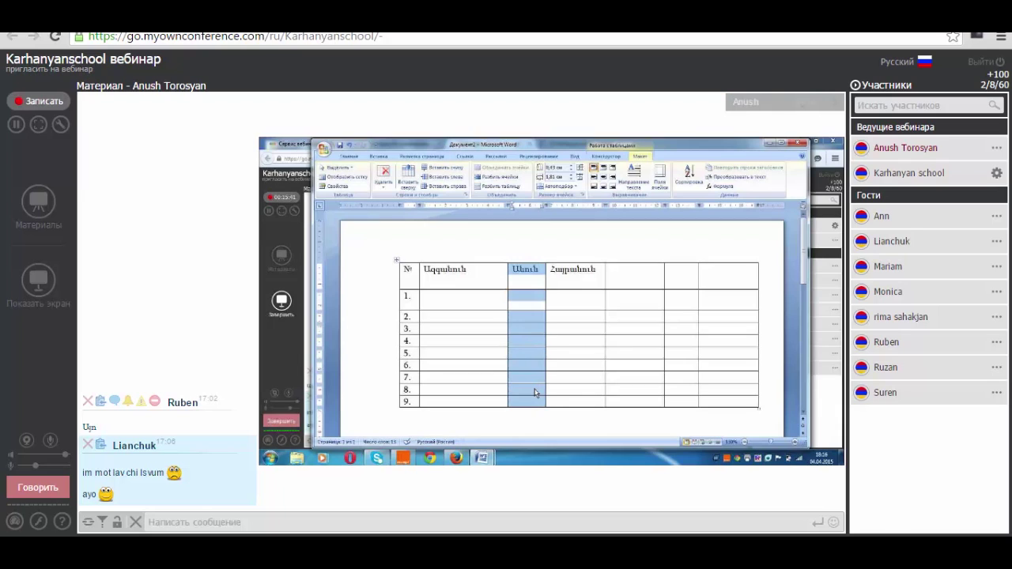
Insert one empty column on each side of the Անուն column.
click(534, 329)
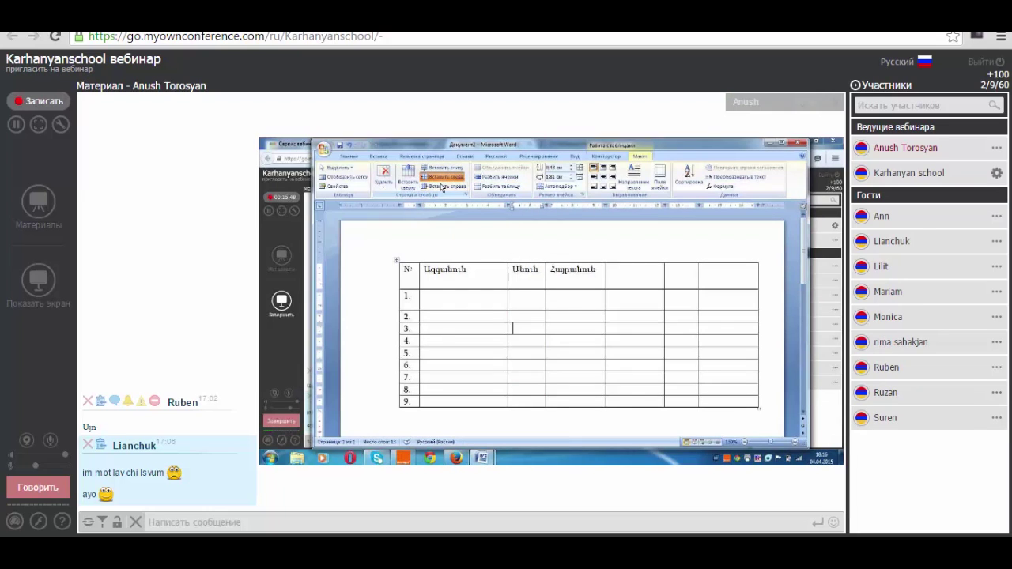
click(440, 182)
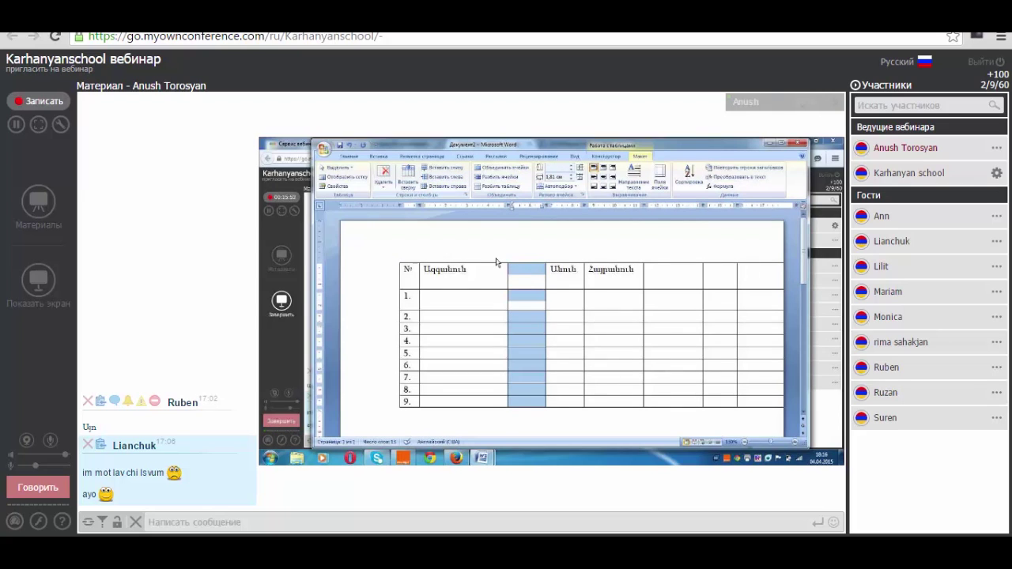
click(560, 284)
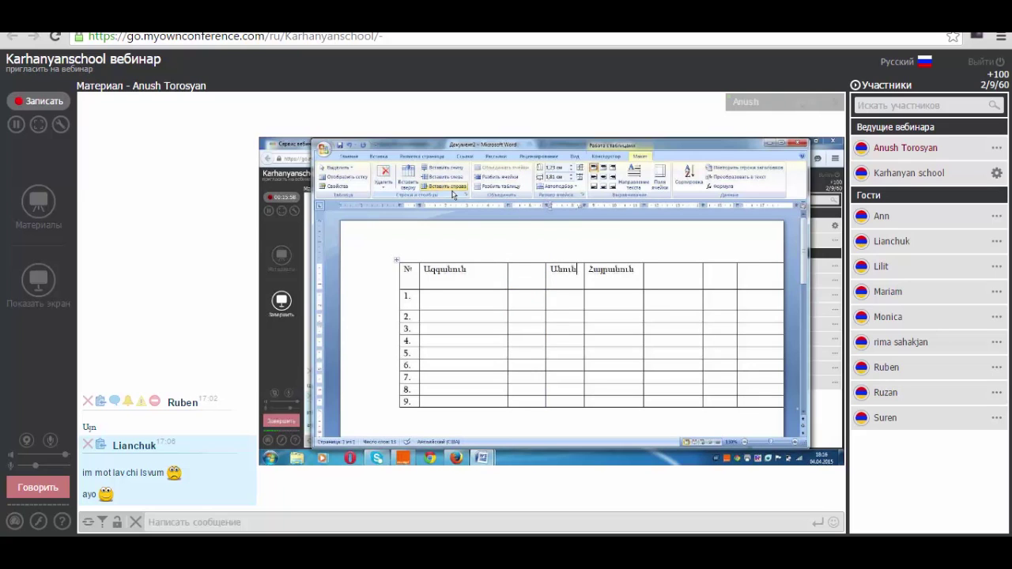
click(457, 188)
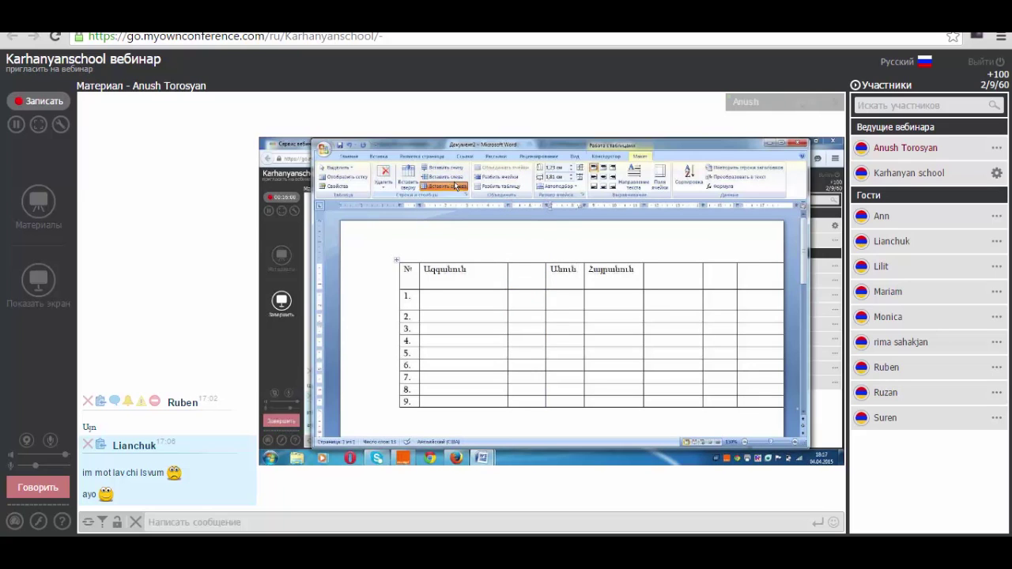
click(647, 317)
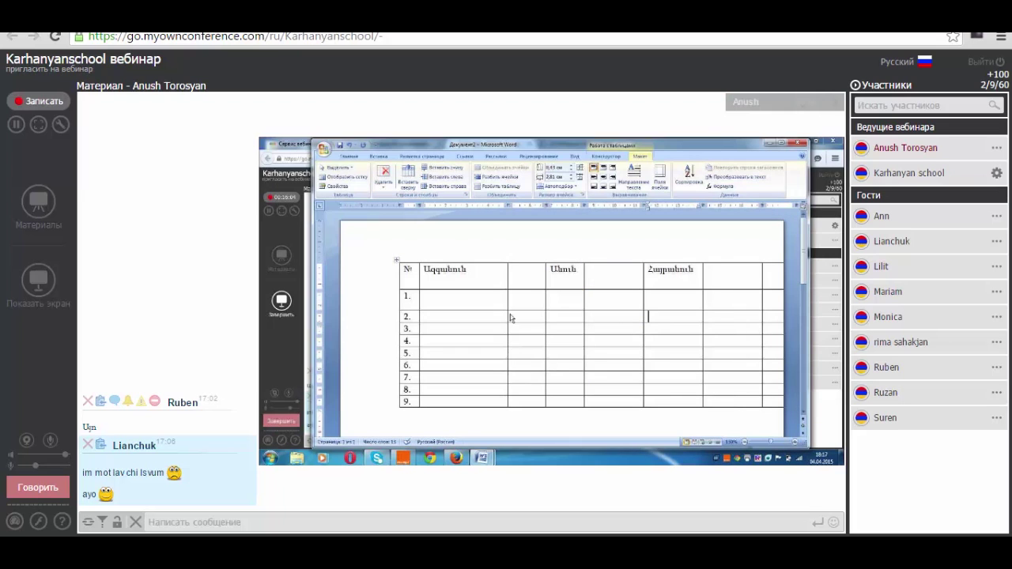
drag(440, 150, 459, 149)
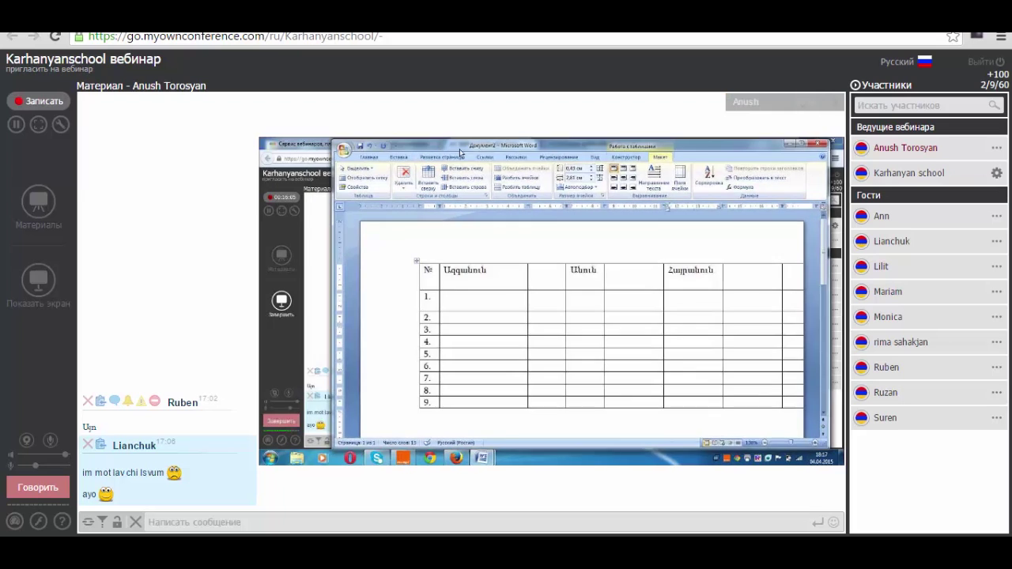
Delete the empty column between Ազգանուն and Անուն.
click(549, 282)
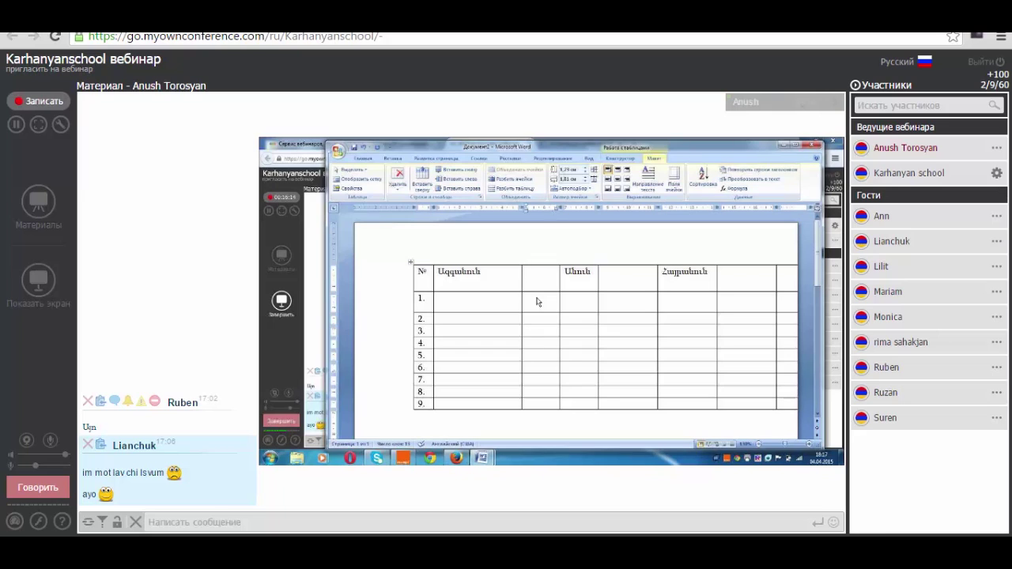
click(539, 333)
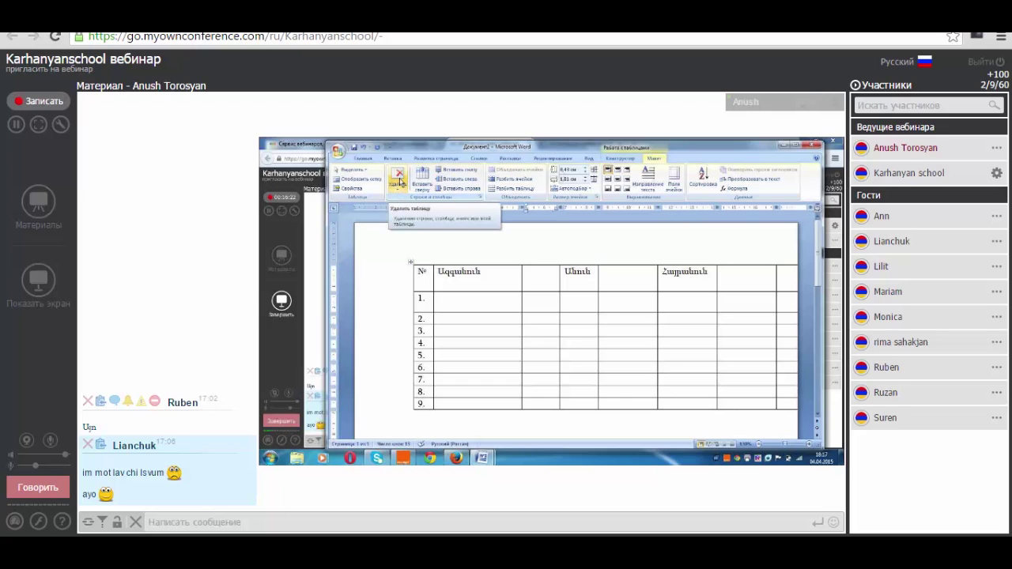
click(400, 181)
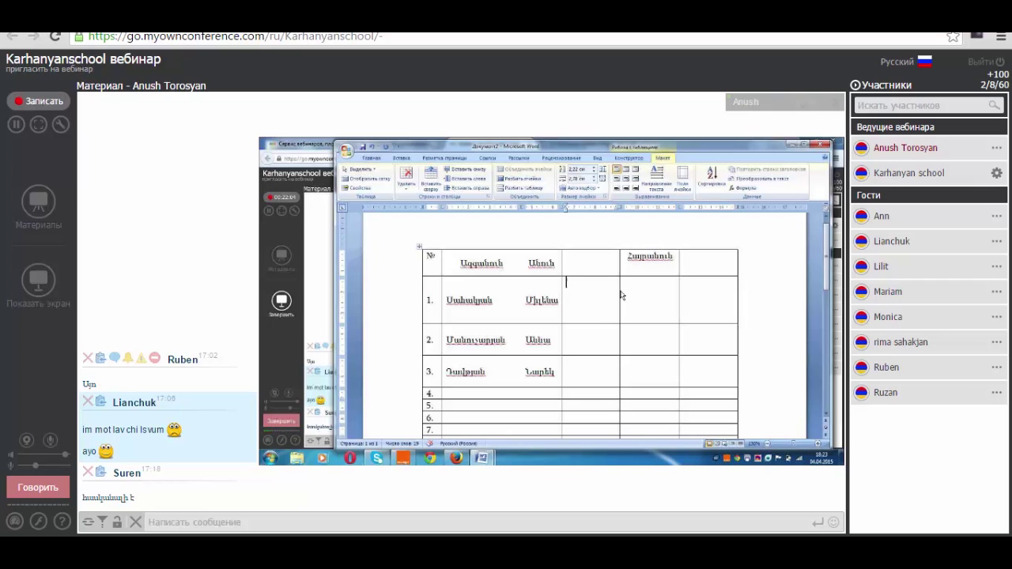
click(808, 144)
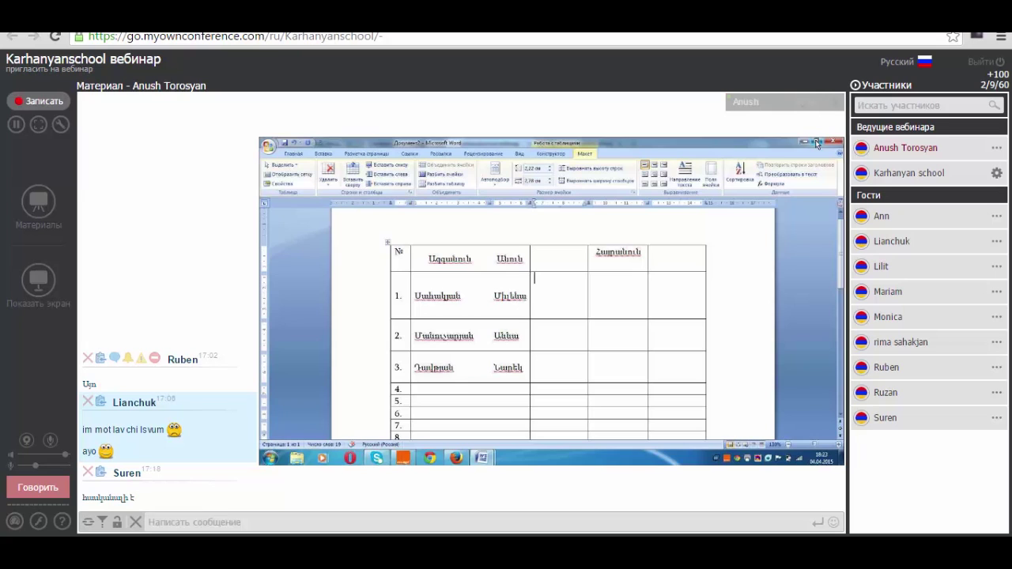
click(817, 143)
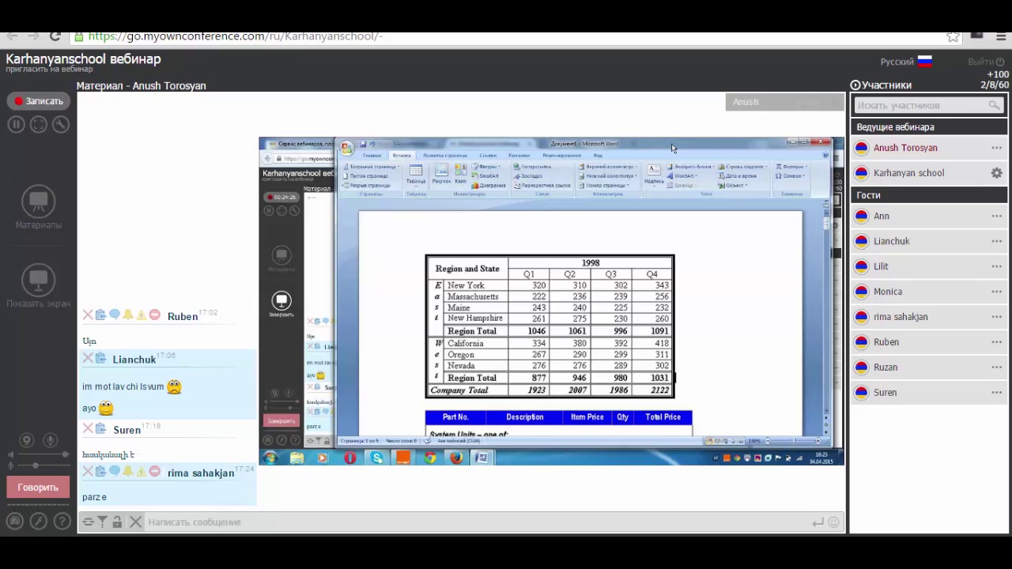
double_click(672, 143)
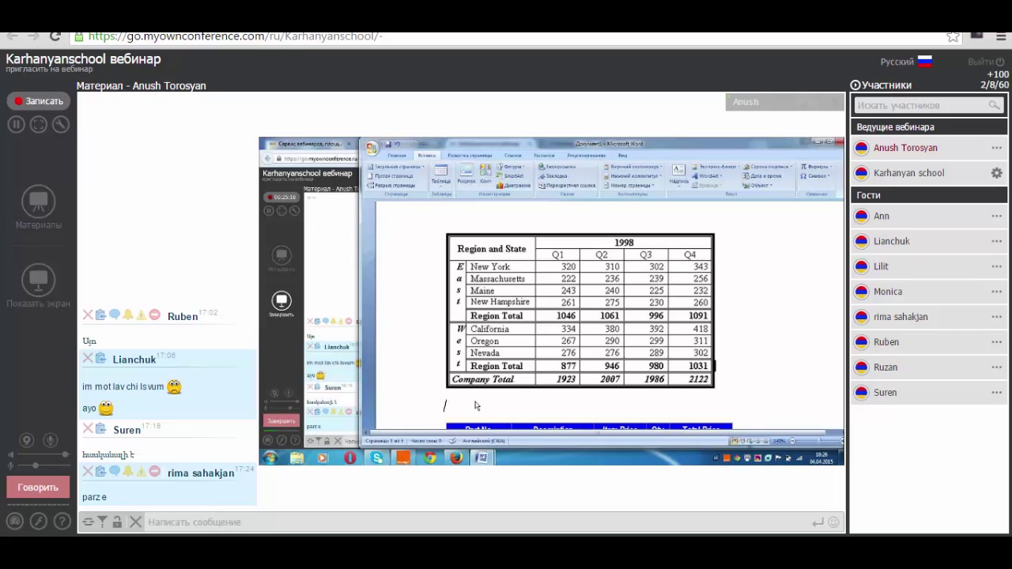
Insert a six-column table below the 1998 Region and State sample table.
click(444, 193)
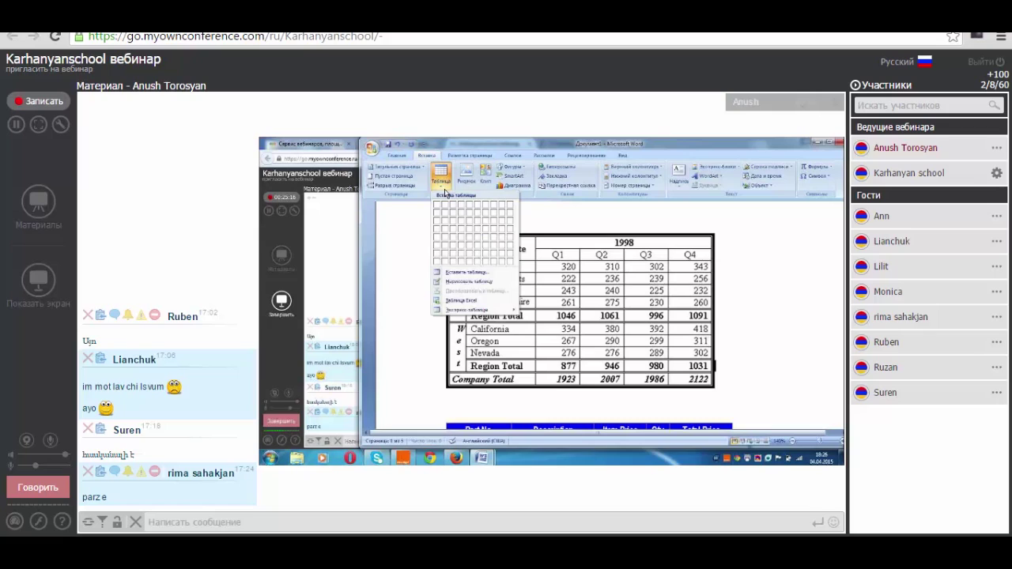
click(463, 226)
Merge the first two cells of the new table's top two rows into one cell.
click(472, 336)
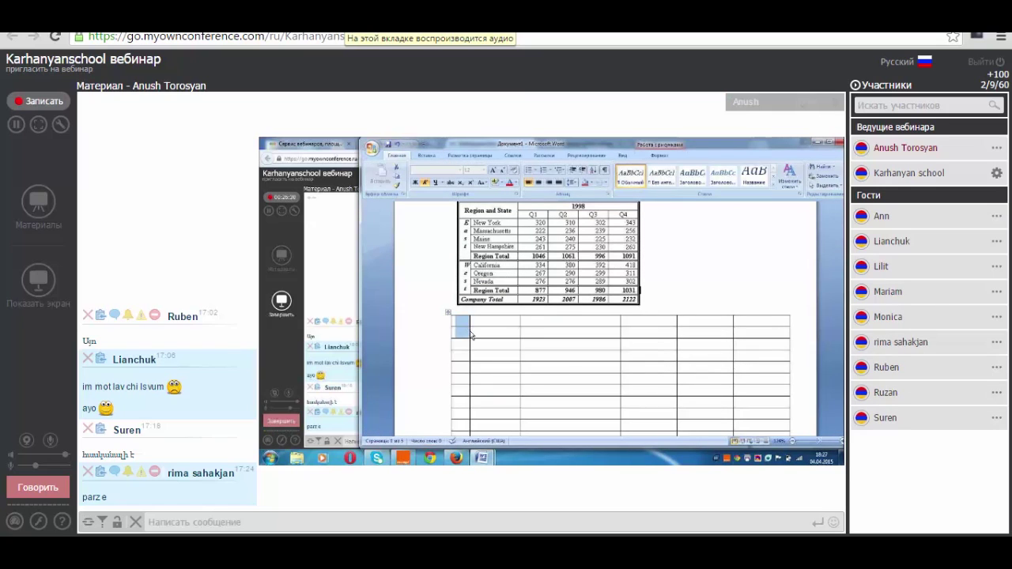
drag(472, 335, 521, 336)
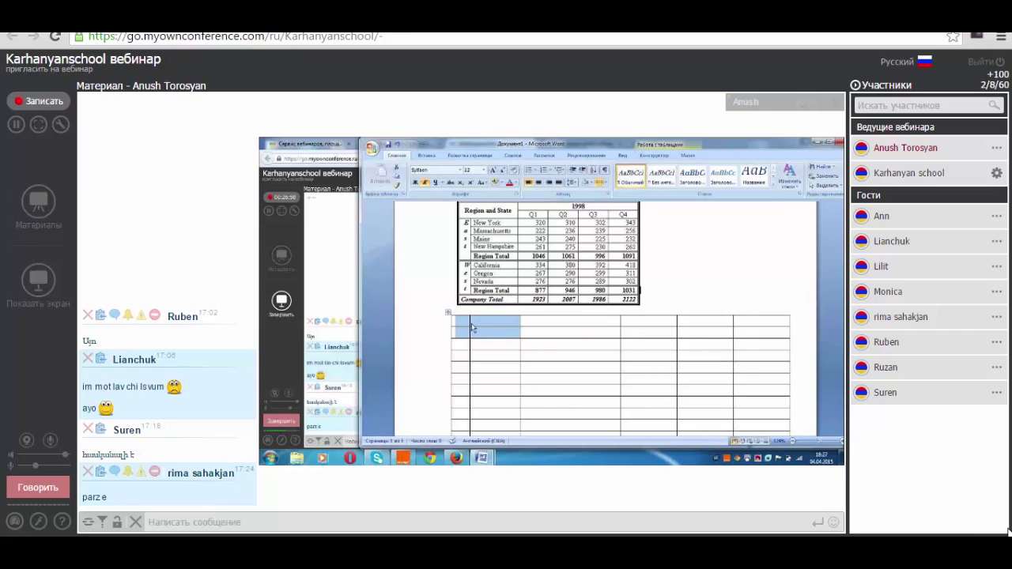
click(682, 157)
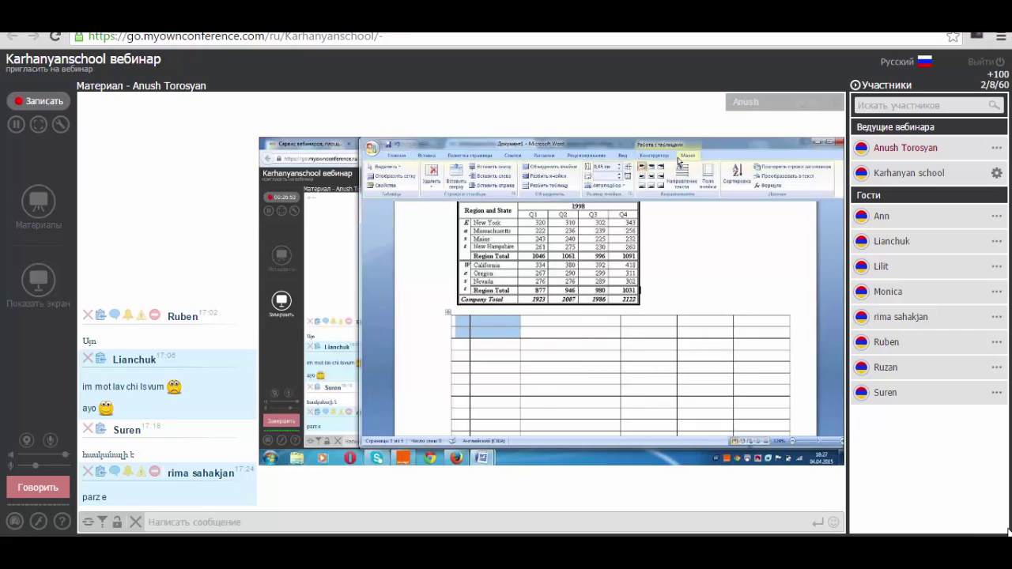
click(556, 171)
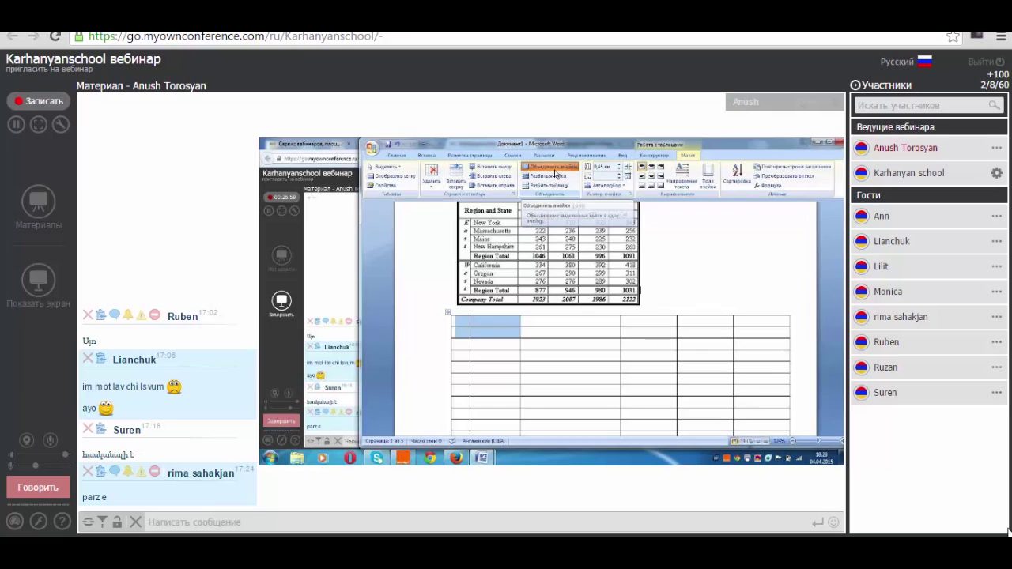
click(488, 323)
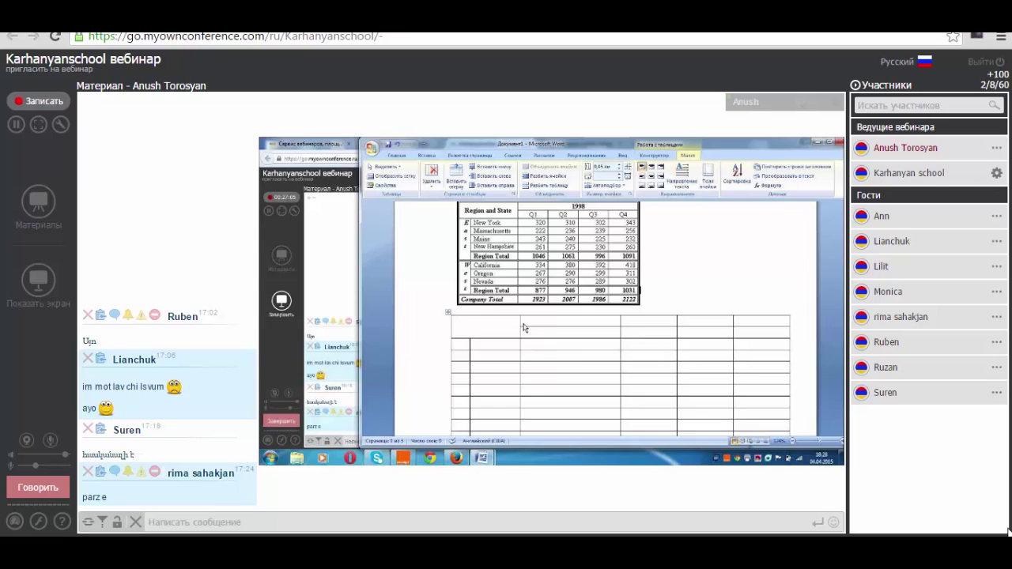
Widen the new table's second column slightly so the merged heading cell grows with it.
drag(522, 327, 531, 327)
scroll(533, 367, up, 1)
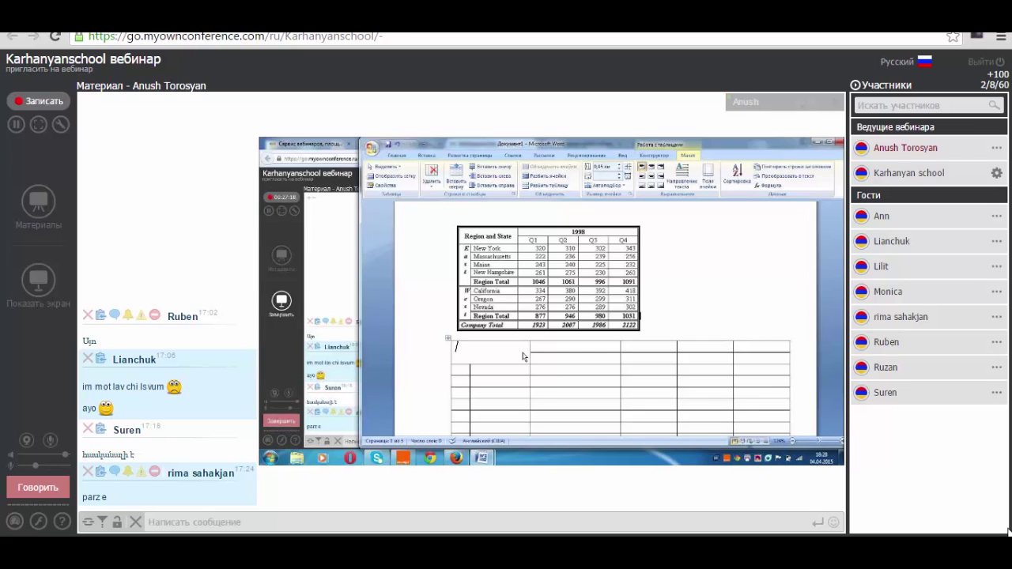
scroll(497, 379, down, 2)
scroll(497, 378, up, 1)
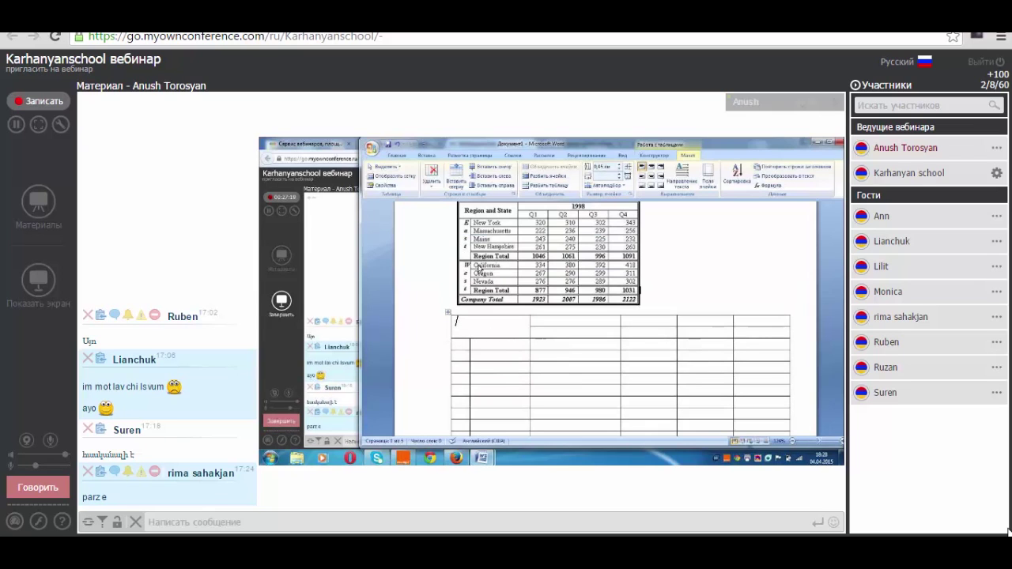